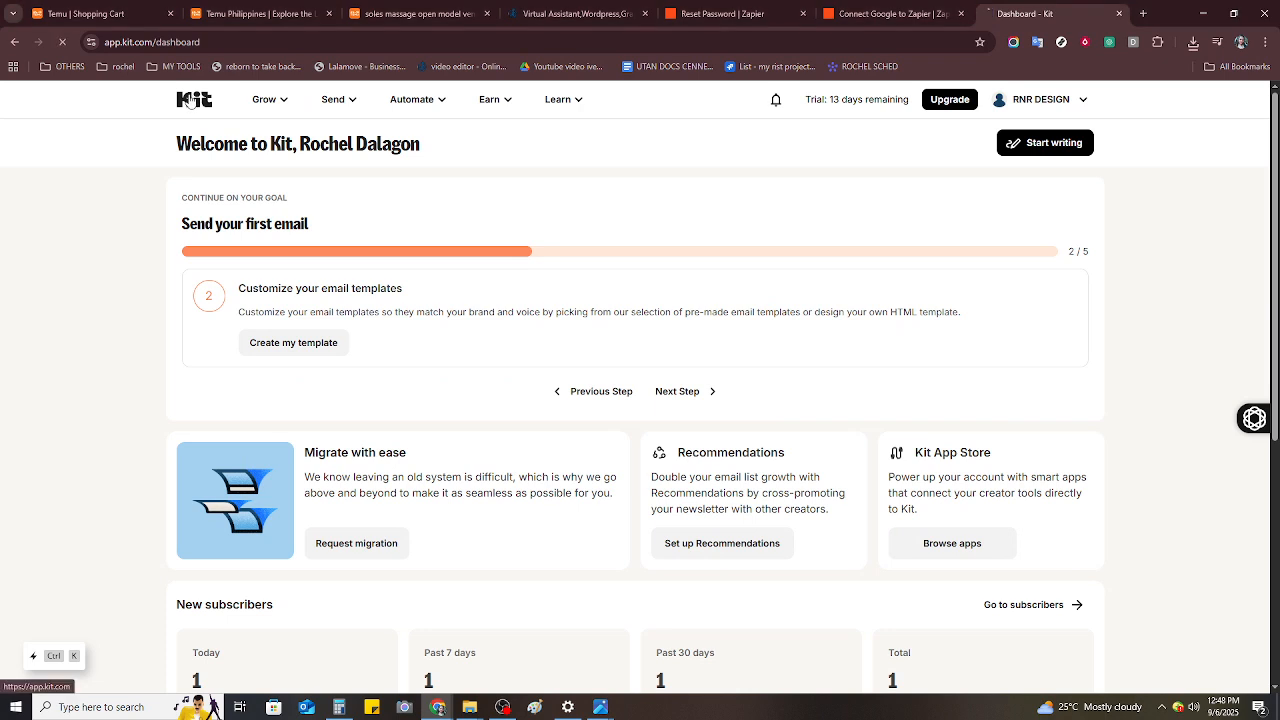
# - Load wix.com in place of the Zapier login page and move its browser tab after the Kit dashboard
pyautogui.click(905, 13)
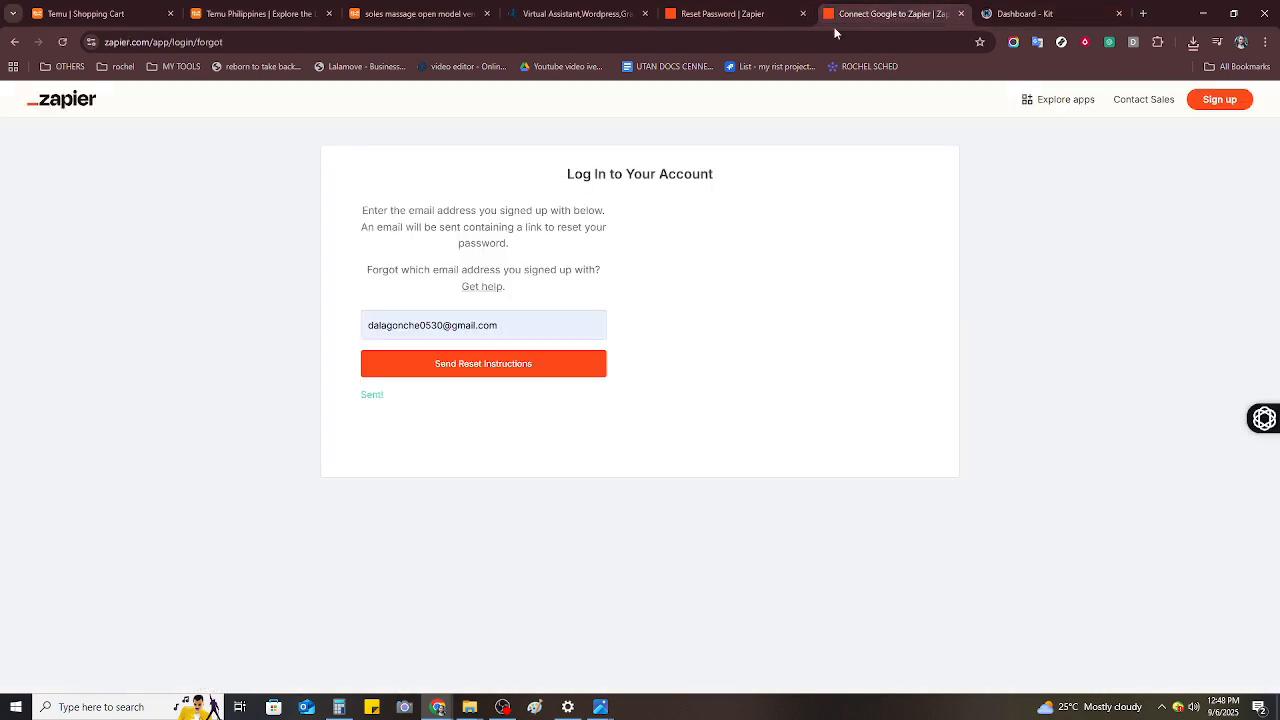
pyautogui.click(821, 41)
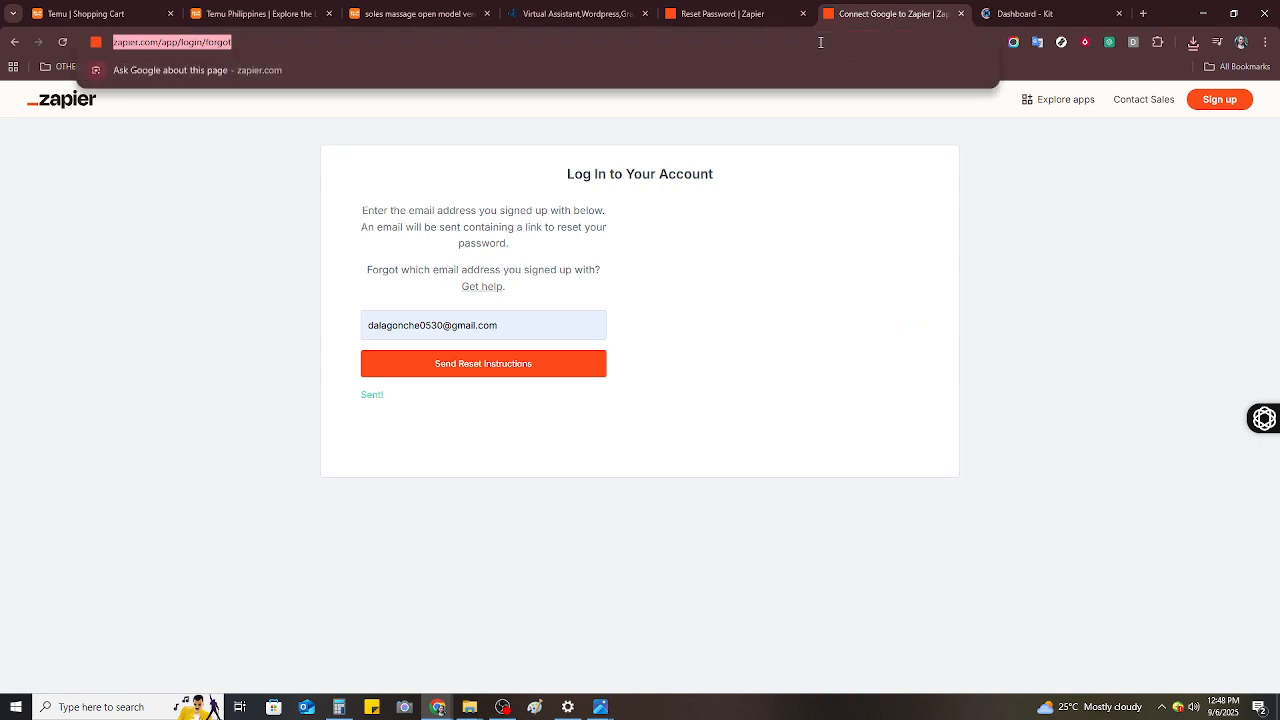
pyautogui.write('wix')
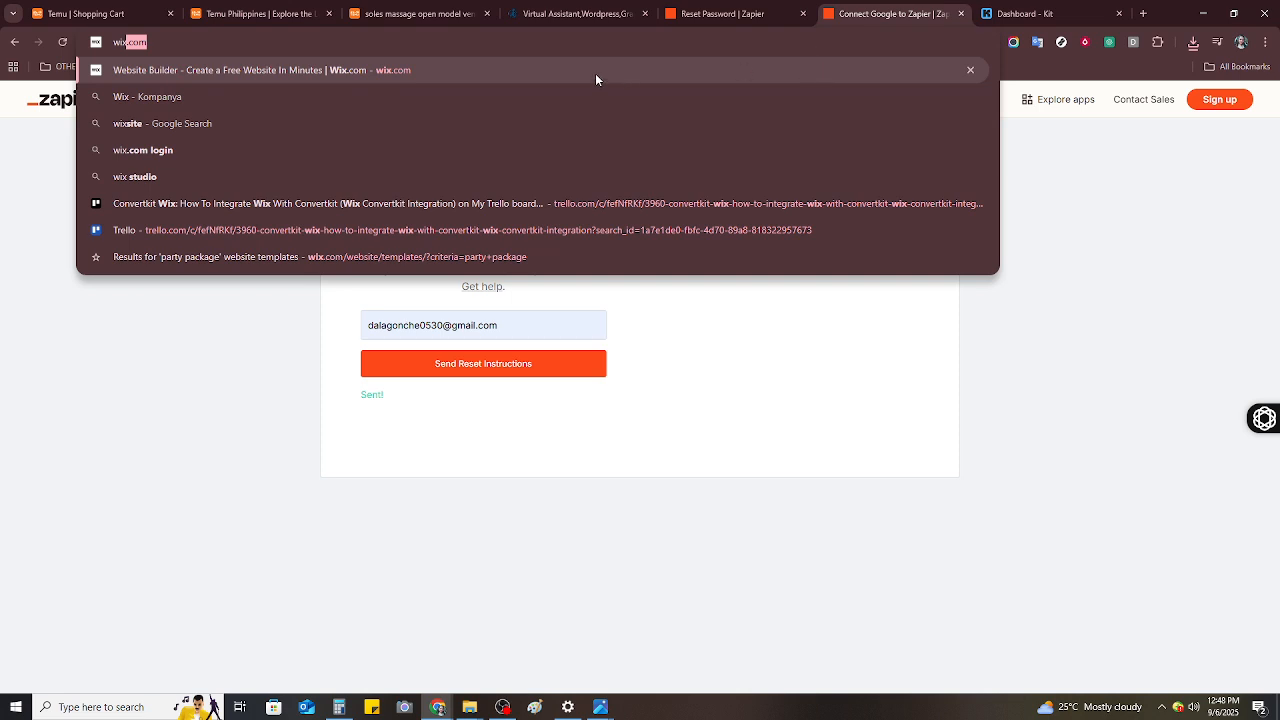
pyautogui.click(567, 68)
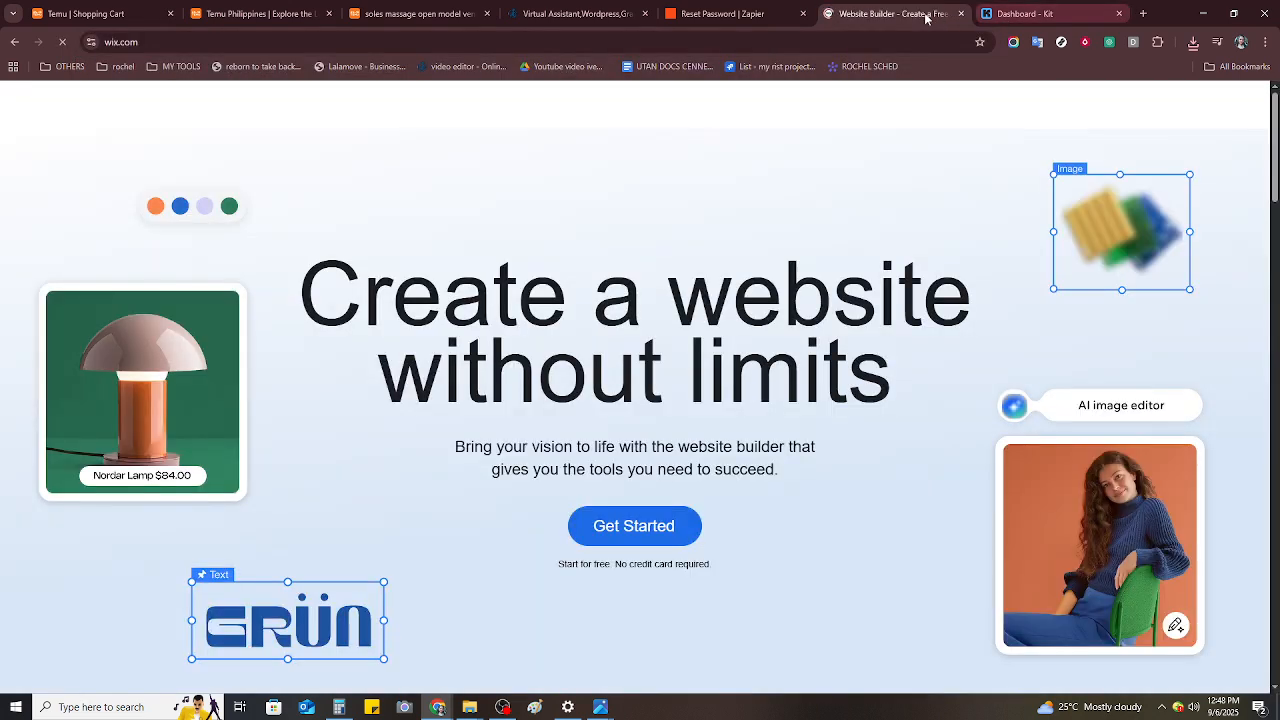
pyautogui.moveTo(926, 14); pyautogui.dragTo(1085, 14)
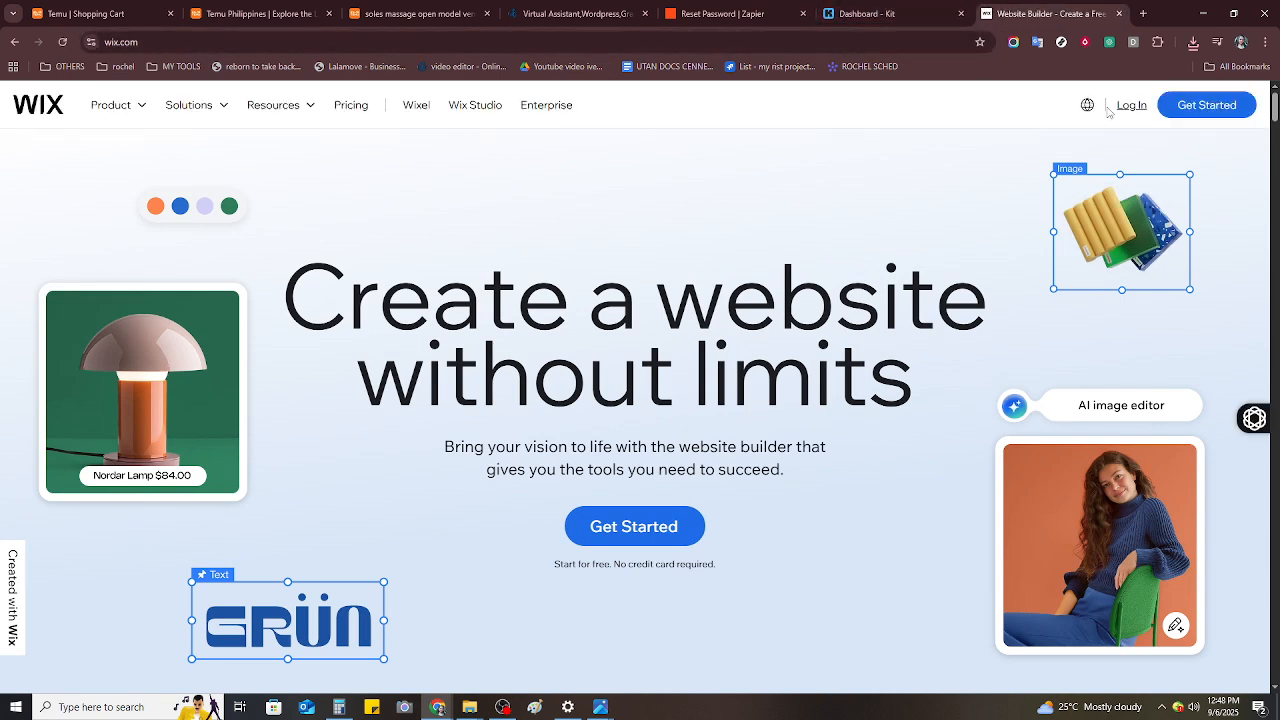
# - Log in to Wix with the existing Google account
pyautogui.click(1131, 106)
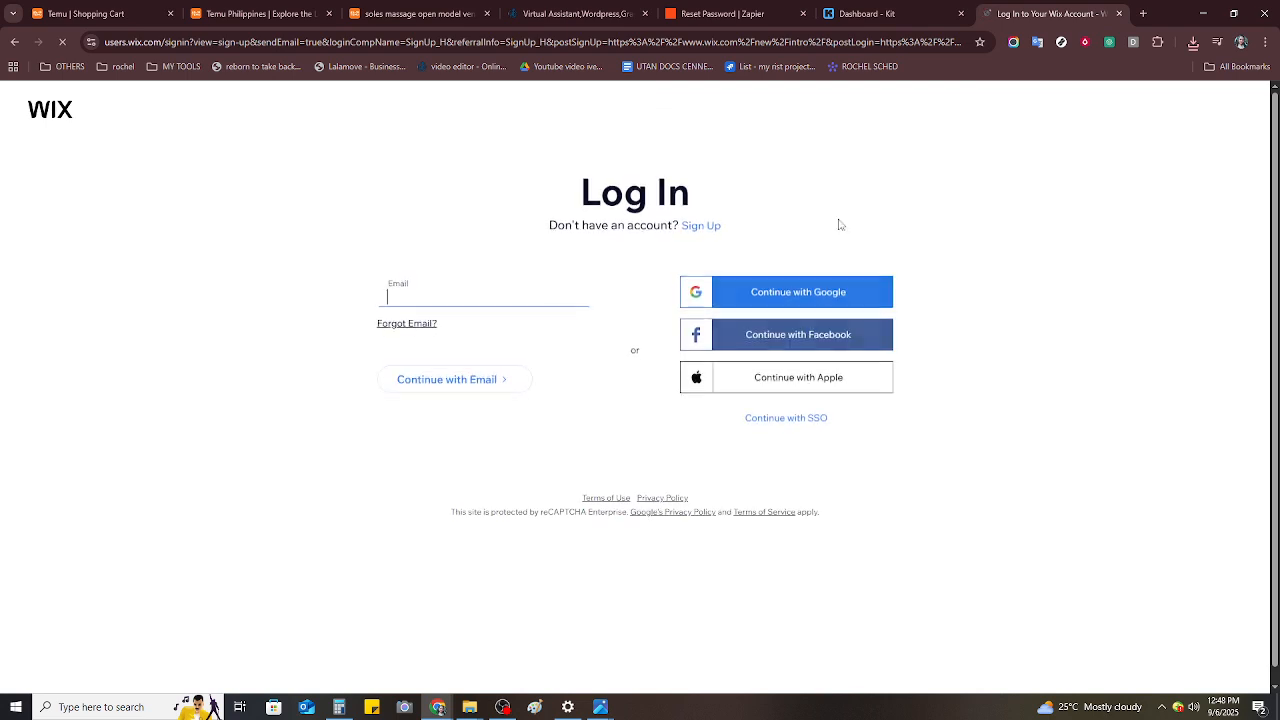
pyautogui.click(810, 300)
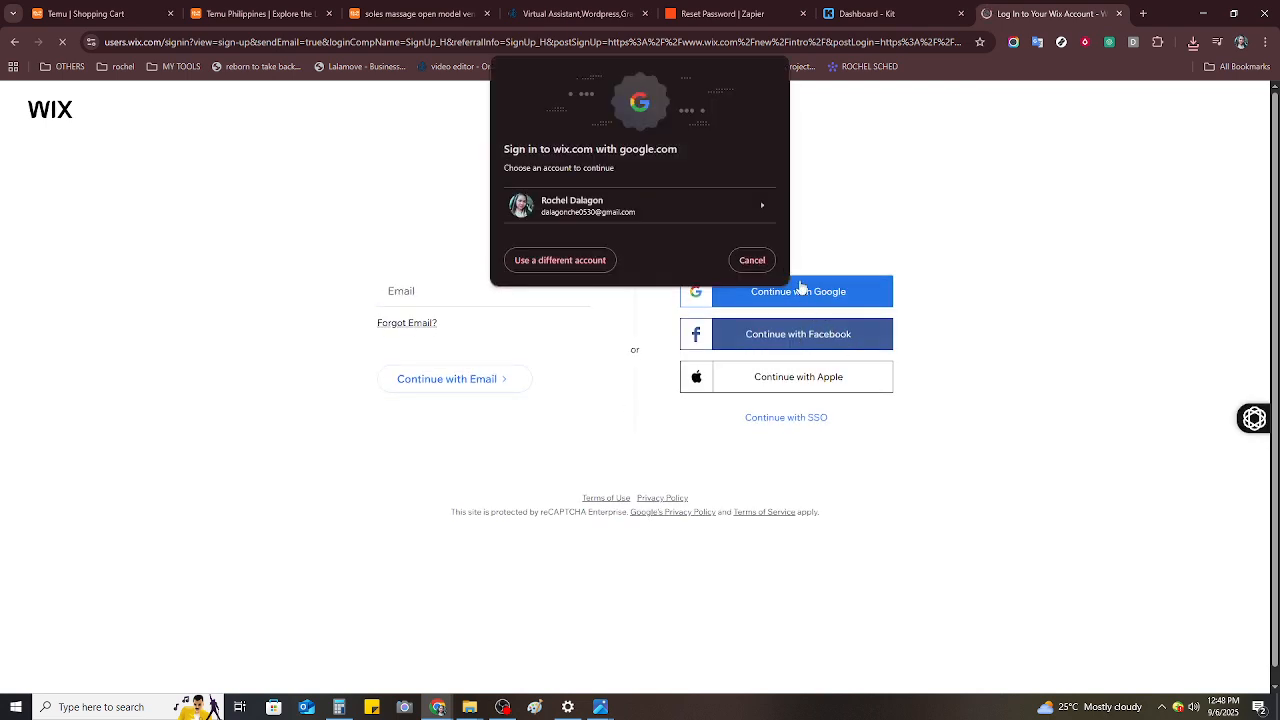
pyautogui.click(591, 208)
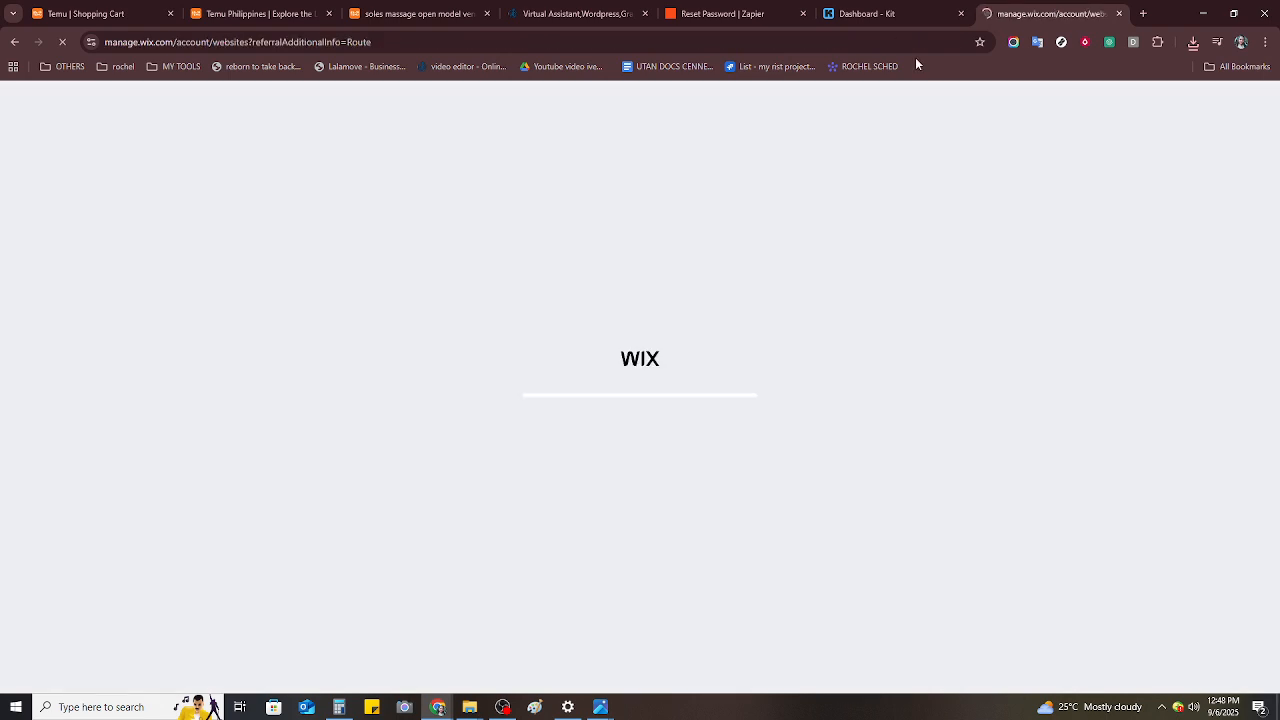
pyautogui.click(875, 13)
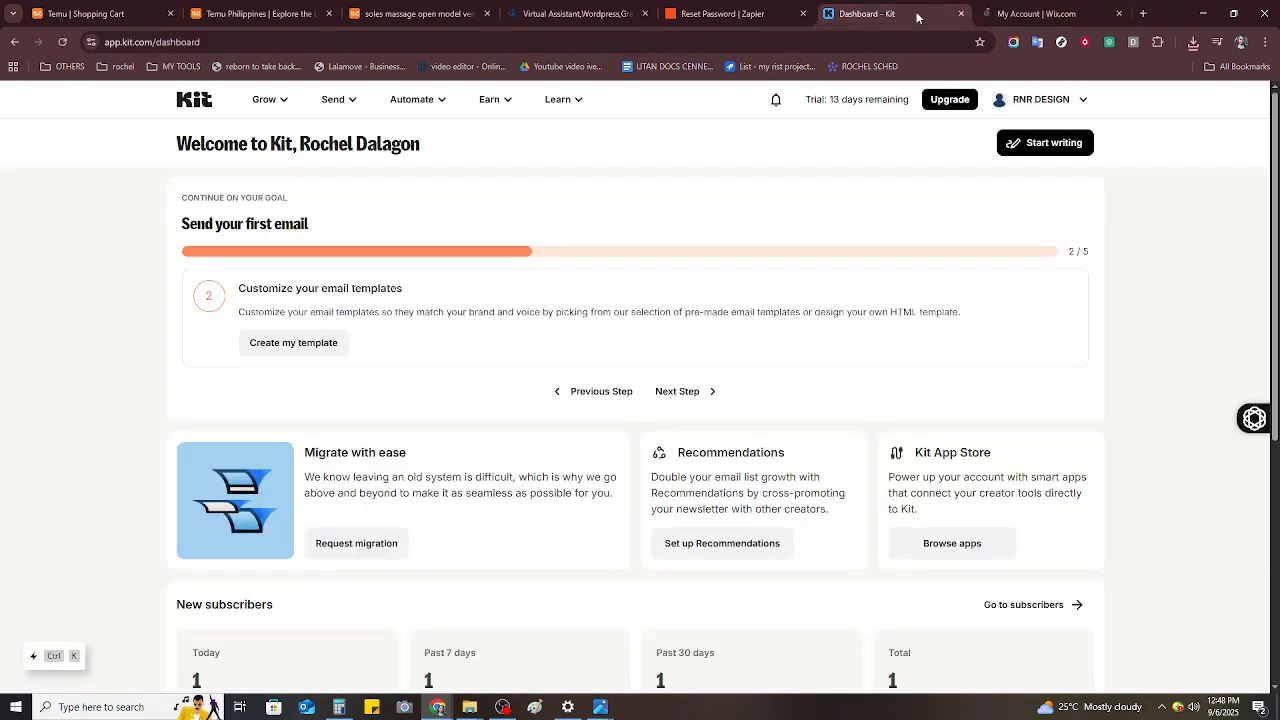
pyautogui.click(1010, 14)
pyautogui.click(902, 22)
pyautogui.click(1012, 15)
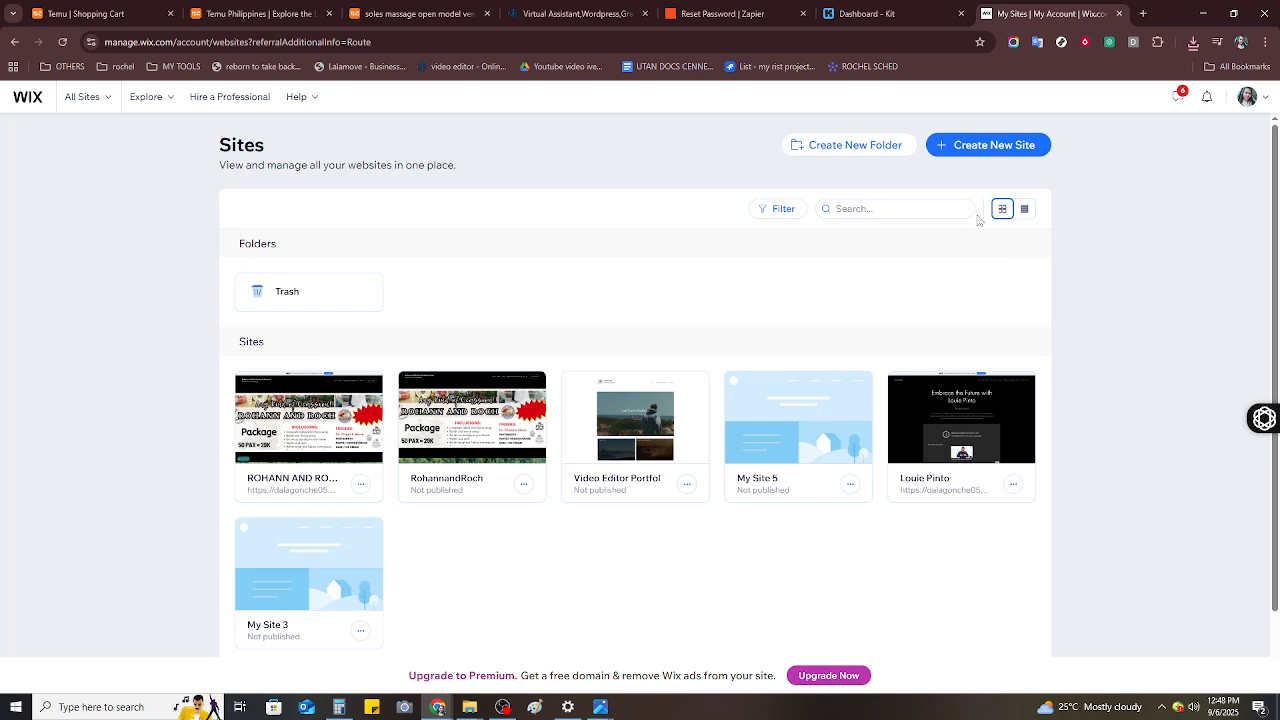
pyautogui.click(919, 12)
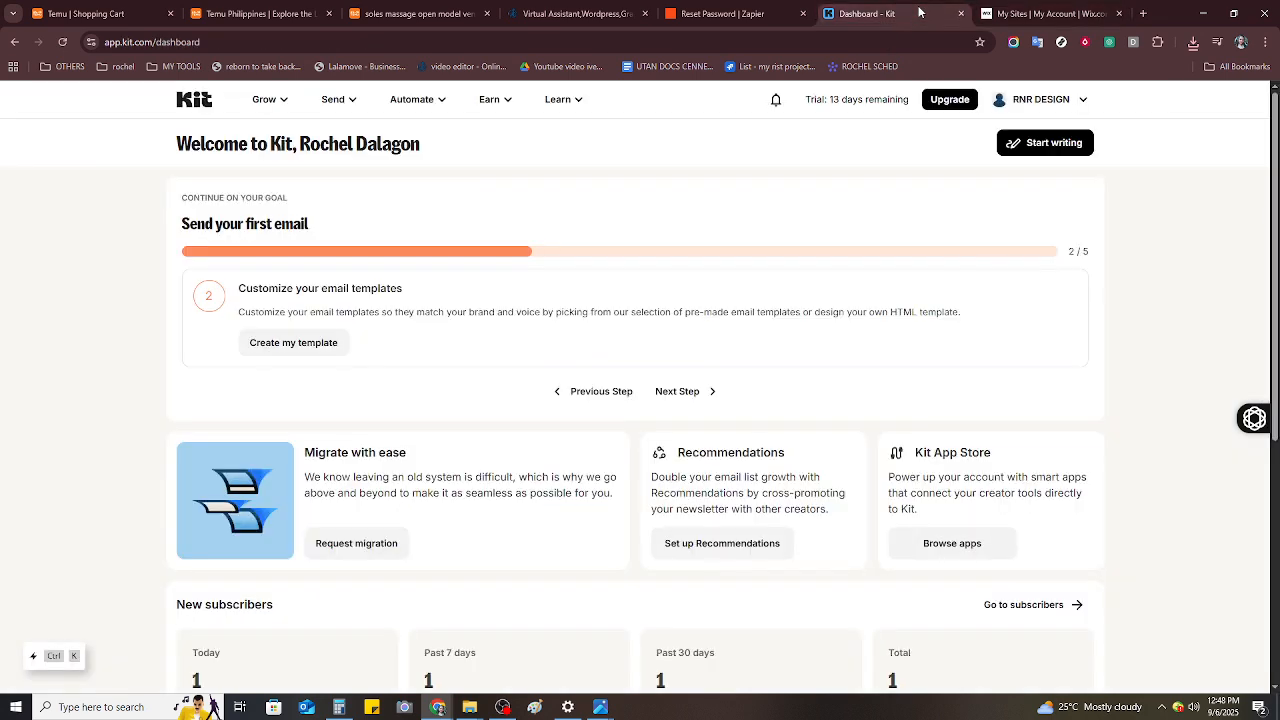
# - Return to the Wix sites list and open the dashboard of the published ROHANN AND ROCH site
pyautogui.click(1010, 14)
pyautogui.moveTo(310, 453)
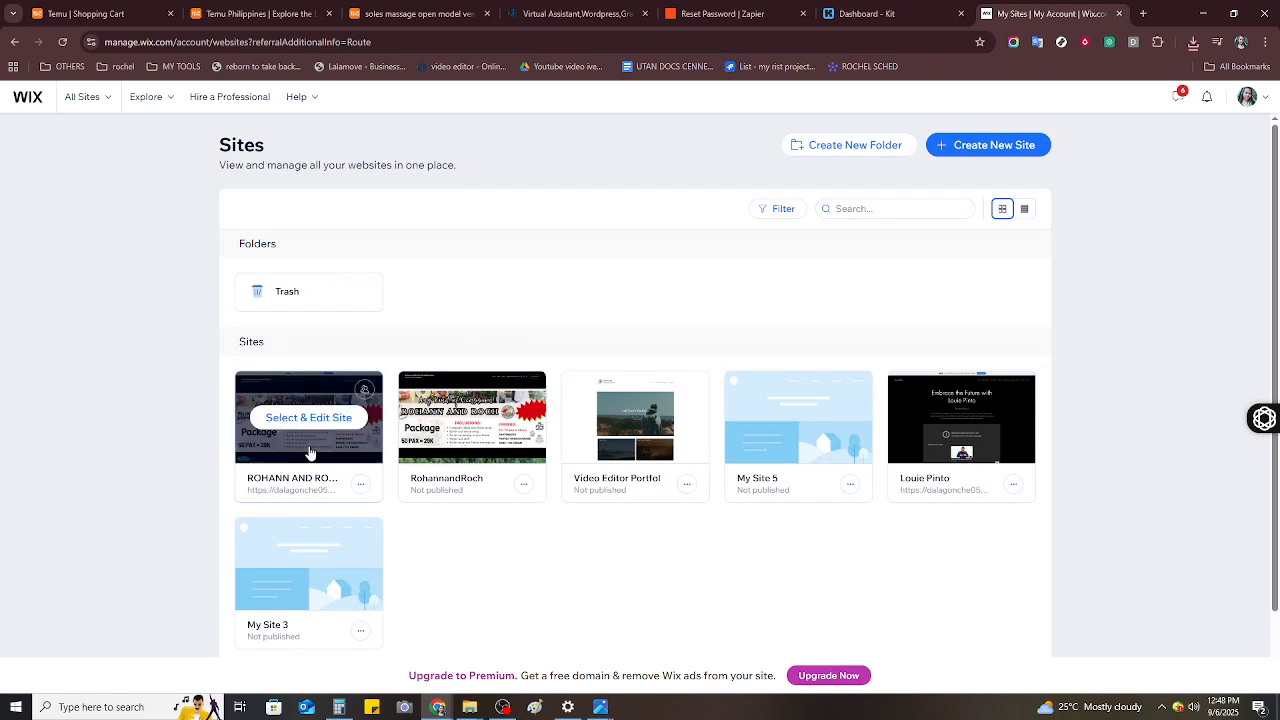
pyautogui.click(310, 453)
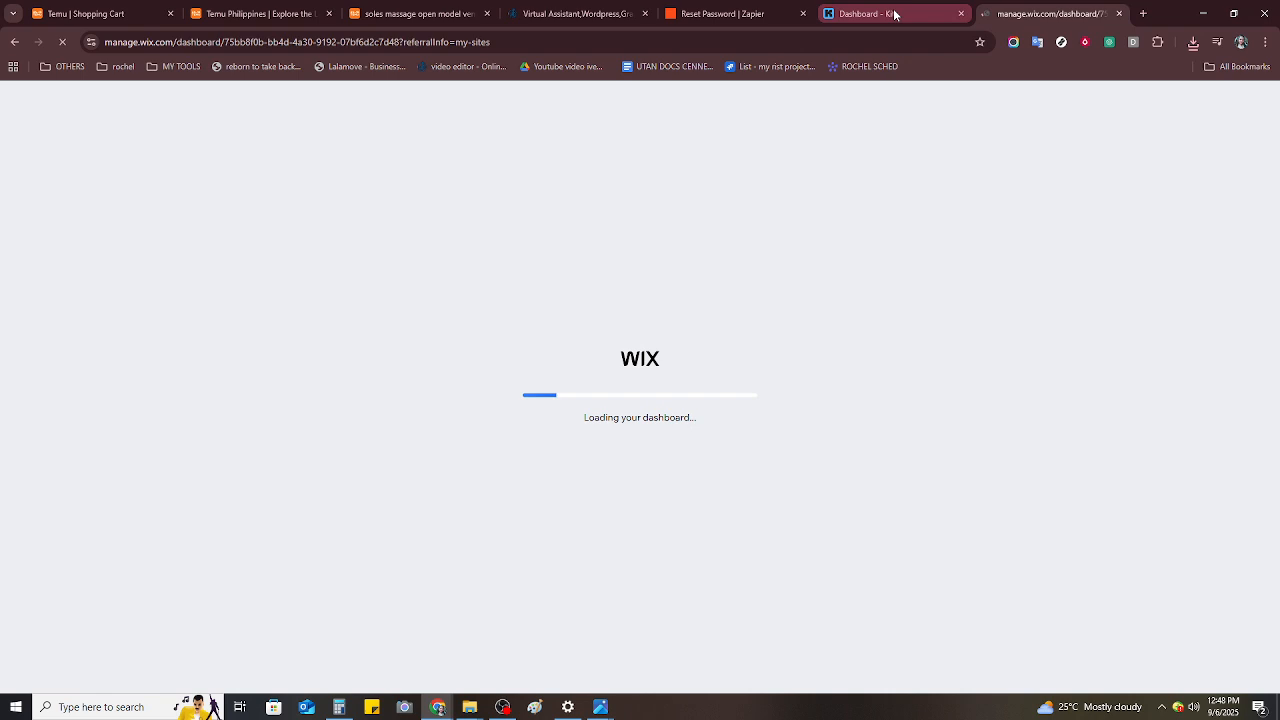
# - Switch to Kit and create a new sticky bar form from the Grove template under Landing Pages & Forms
pyautogui.click(893, 14)
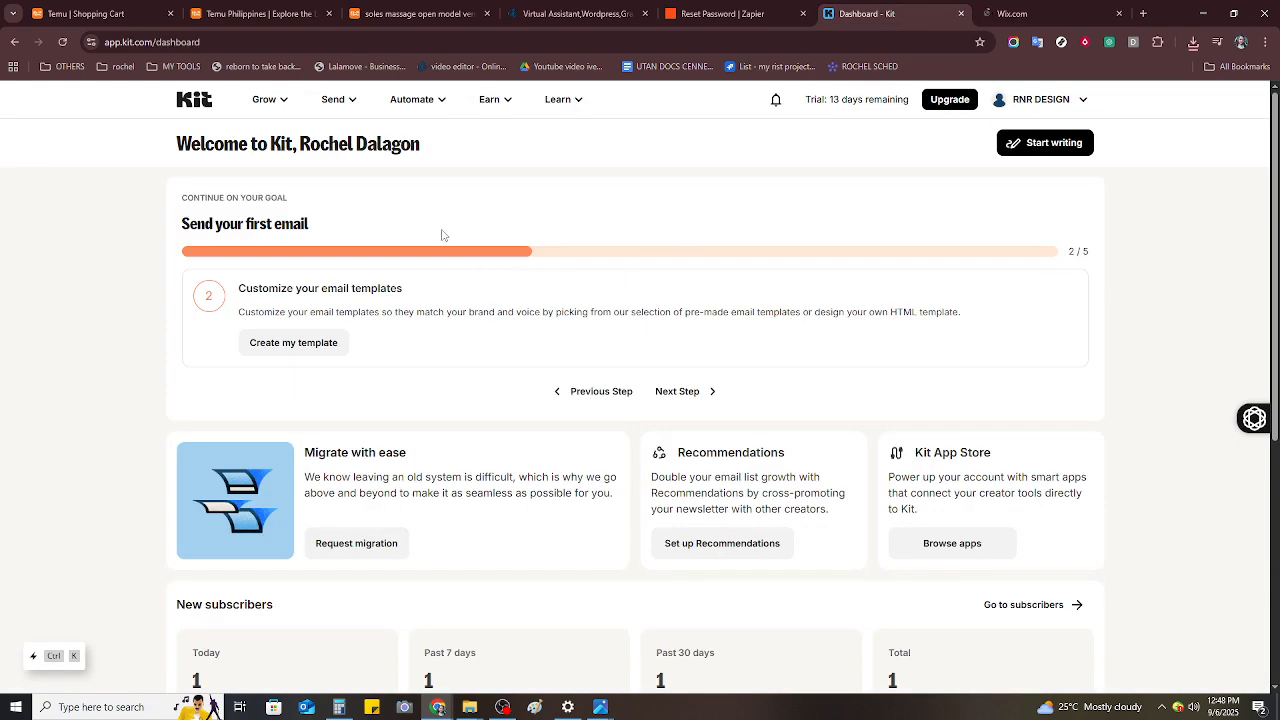
pyautogui.click(279, 107)
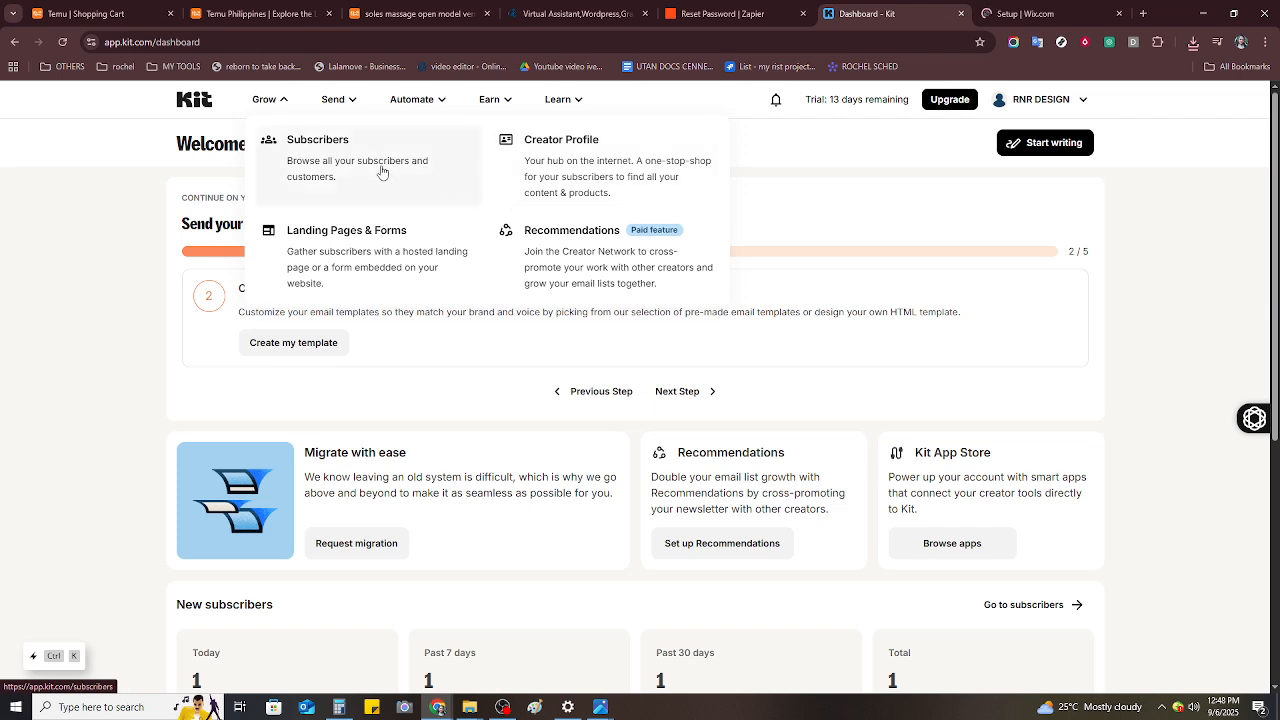
pyautogui.click(358, 259)
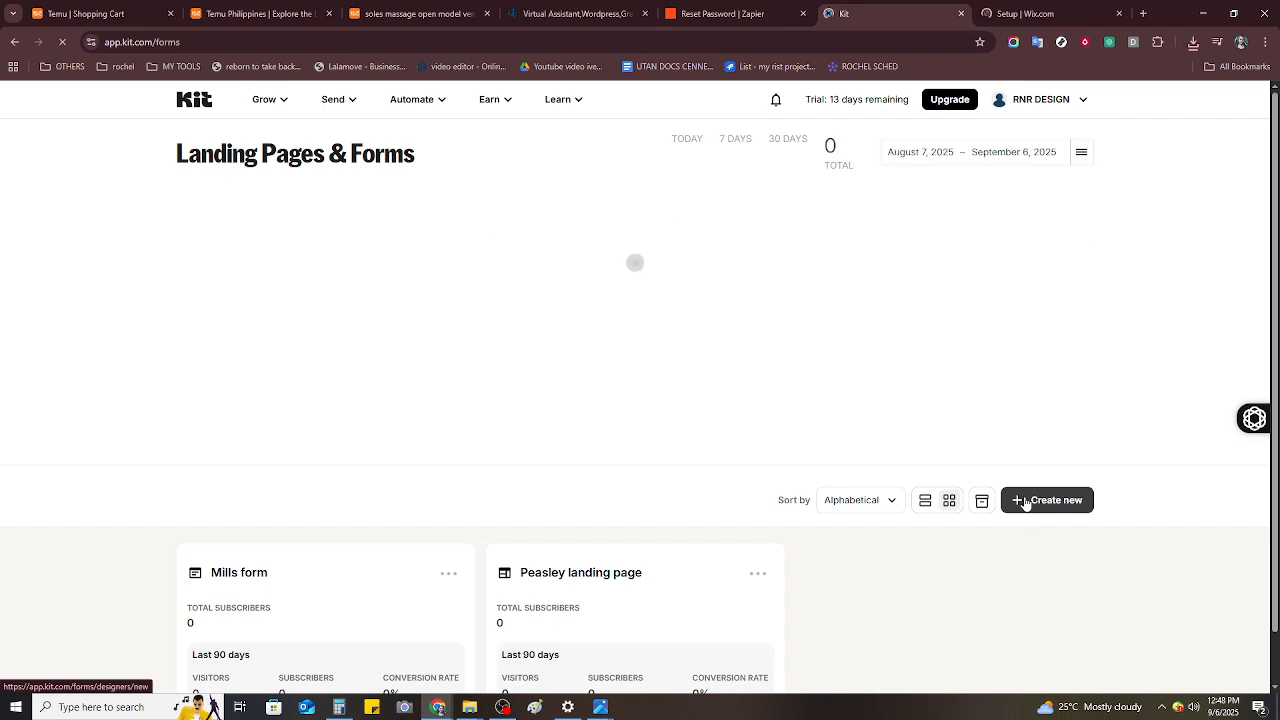
pyautogui.scroll(-1, 1023, 500)
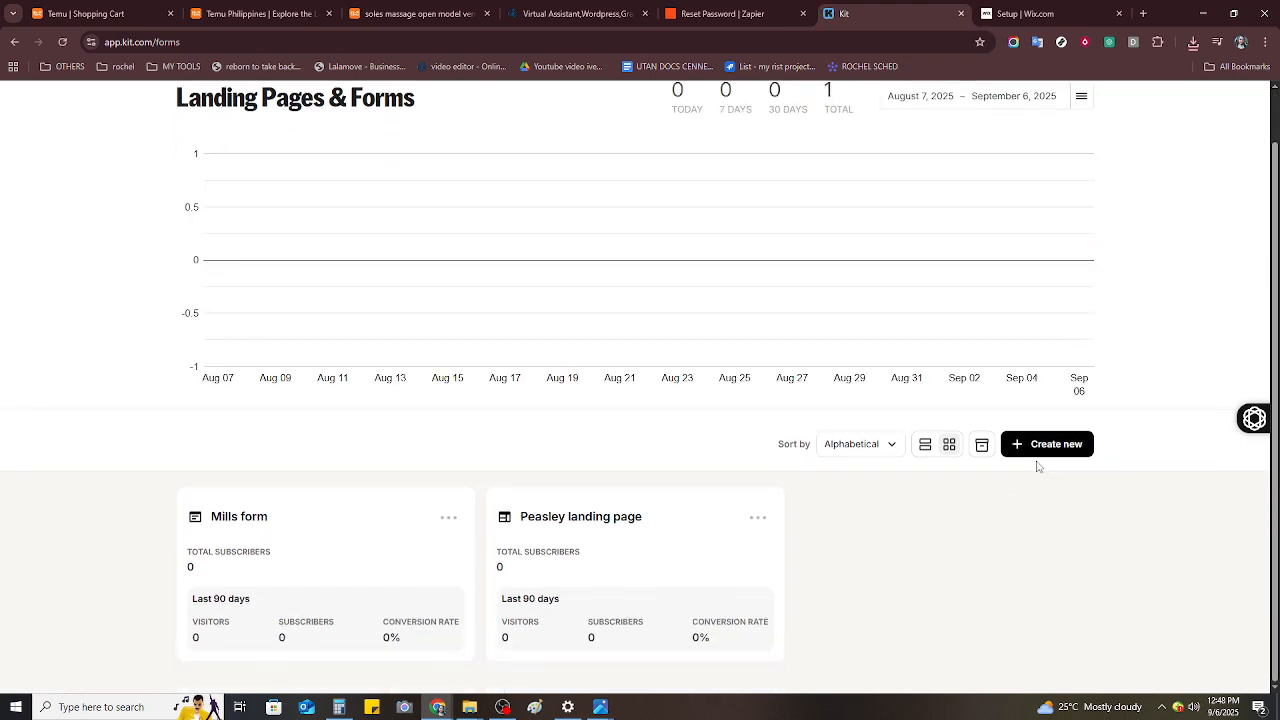
pyautogui.click(1037, 456)
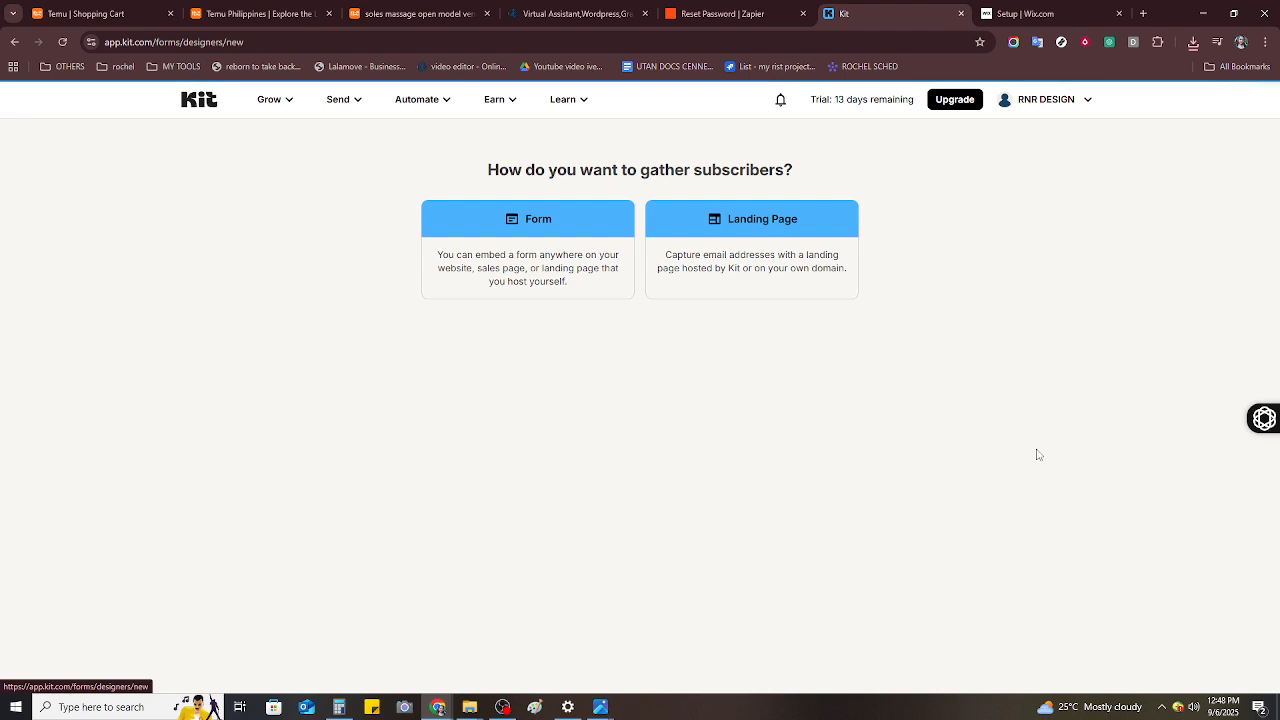
pyautogui.click(480, 230)
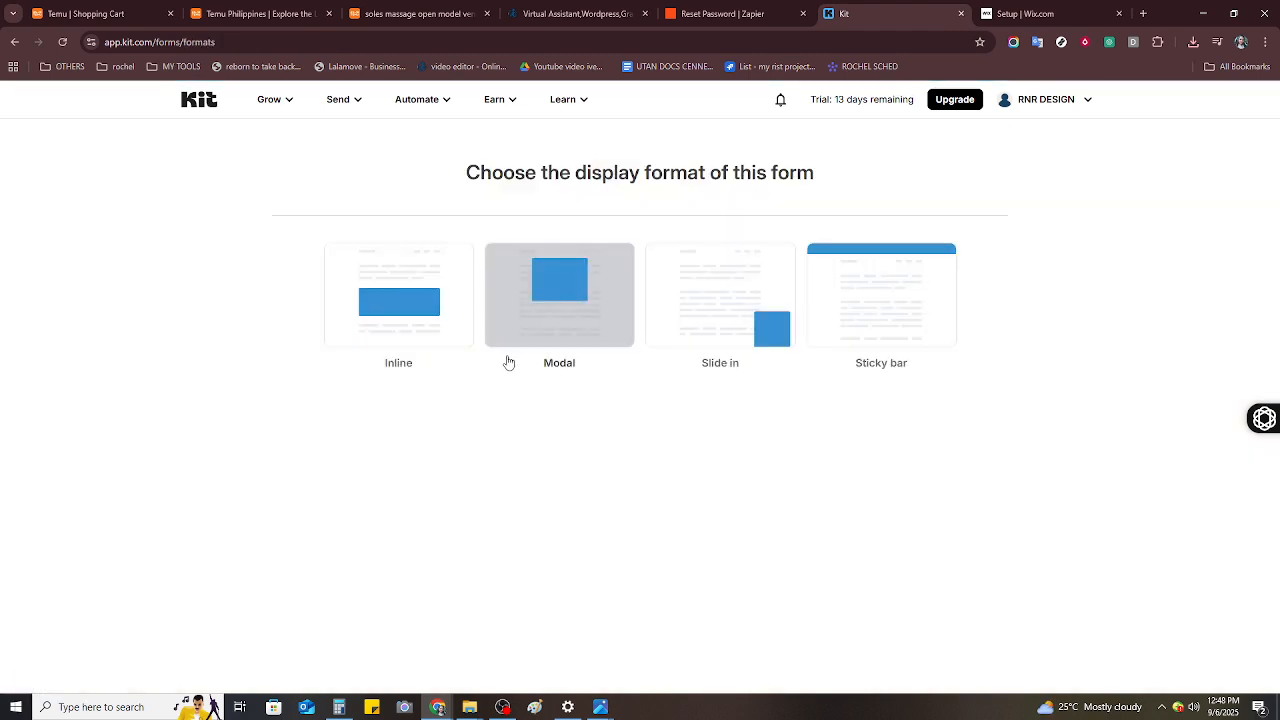
pyautogui.click(866, 329)
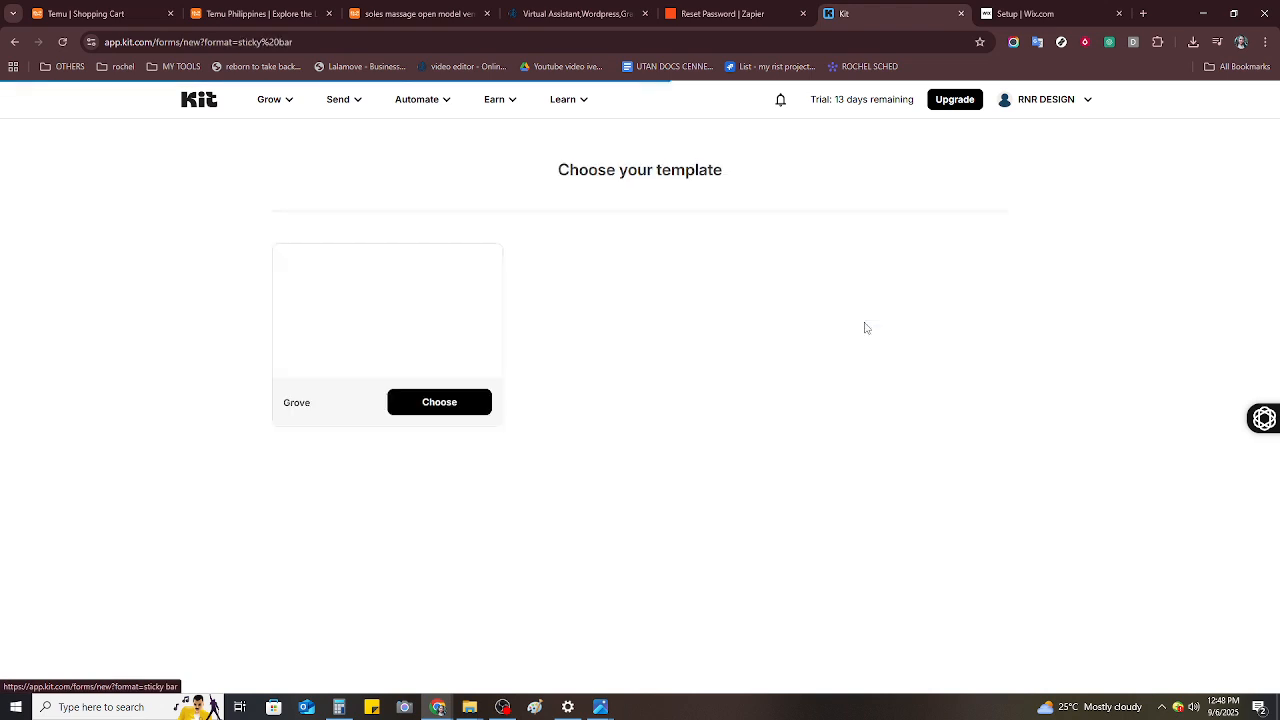
pyautogui.click(433, 410)
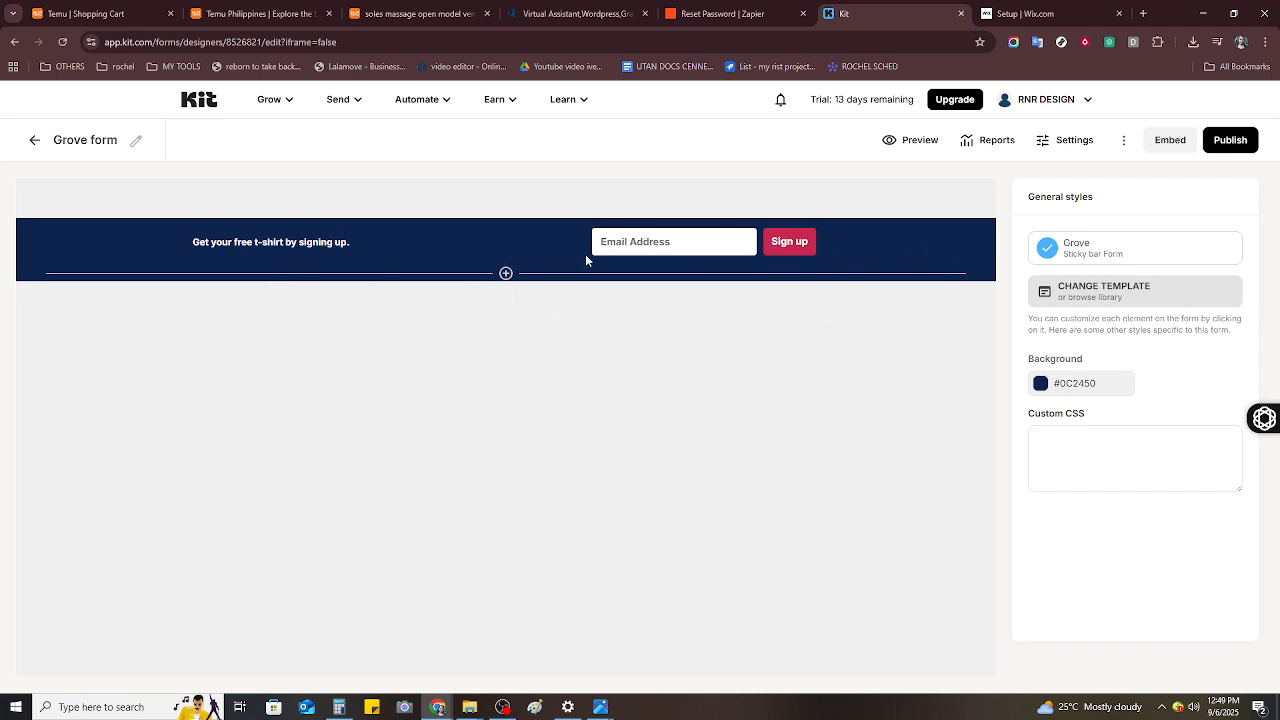
# - Open the Grove form's embed options and review the WordPress and HTML embed codes
pyautogui.click(1164, 145)
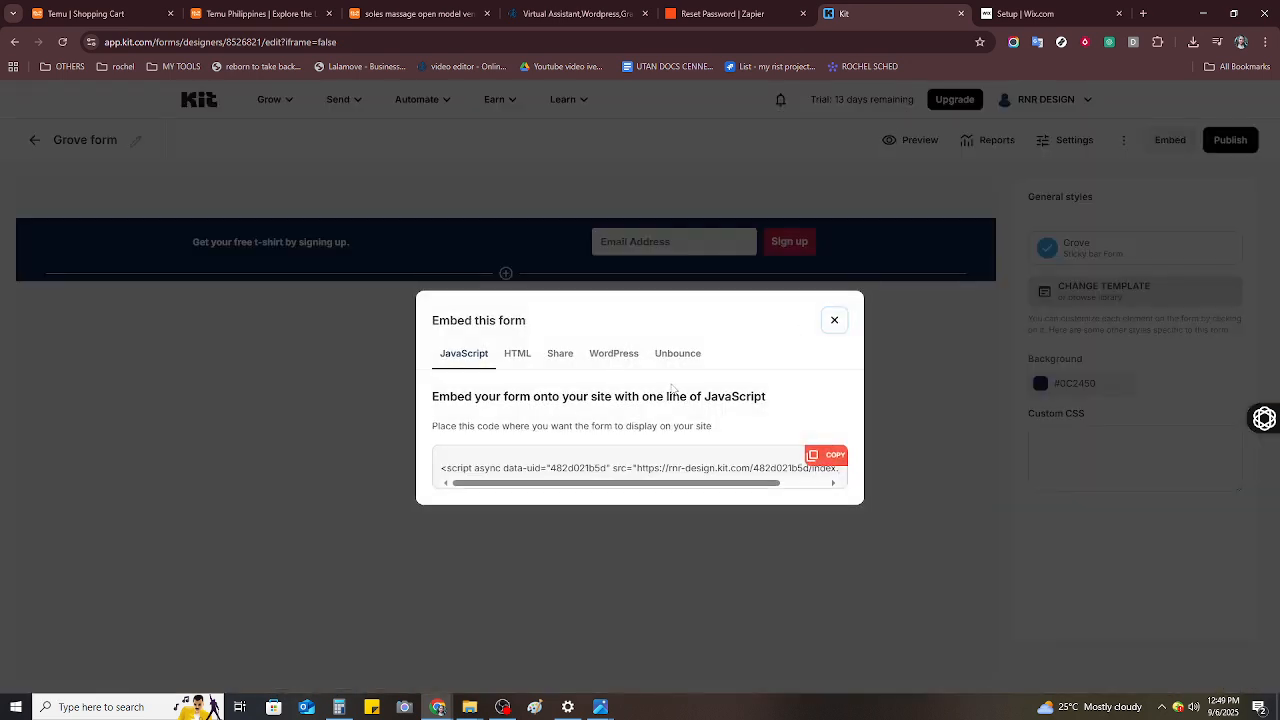
pyautogui.click(607, 361)
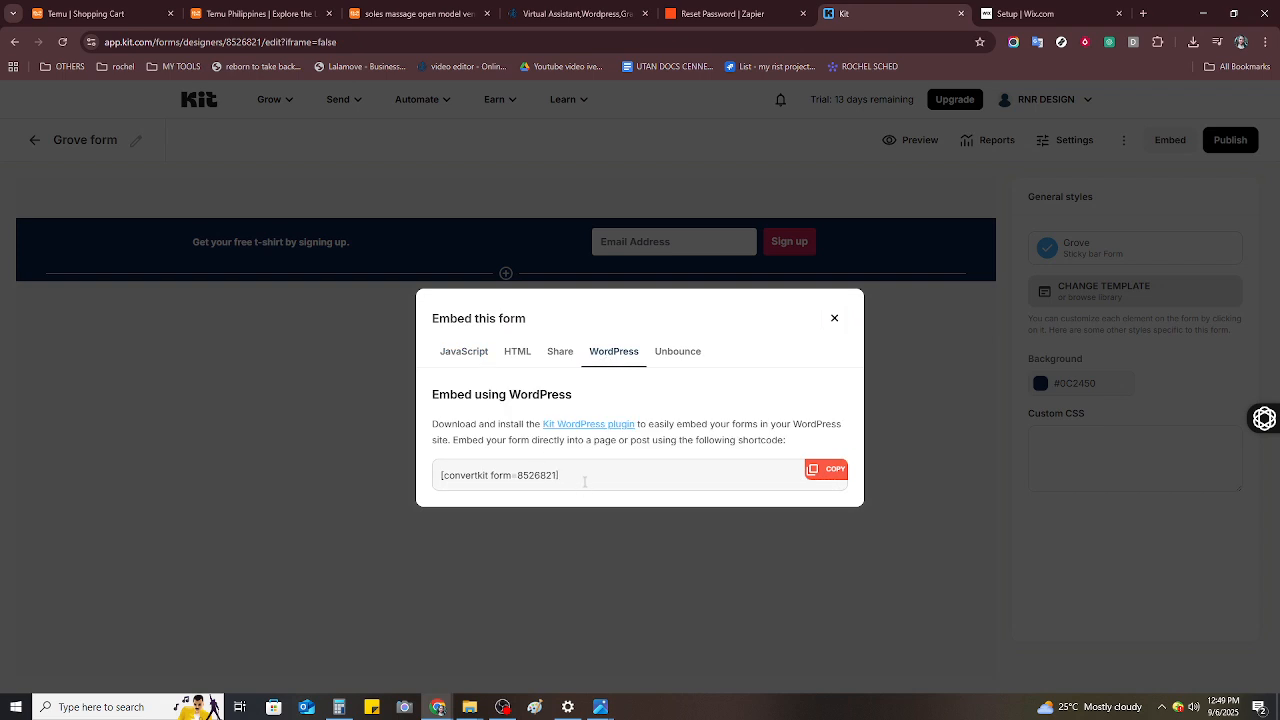
pyautogui.click(517, 351)
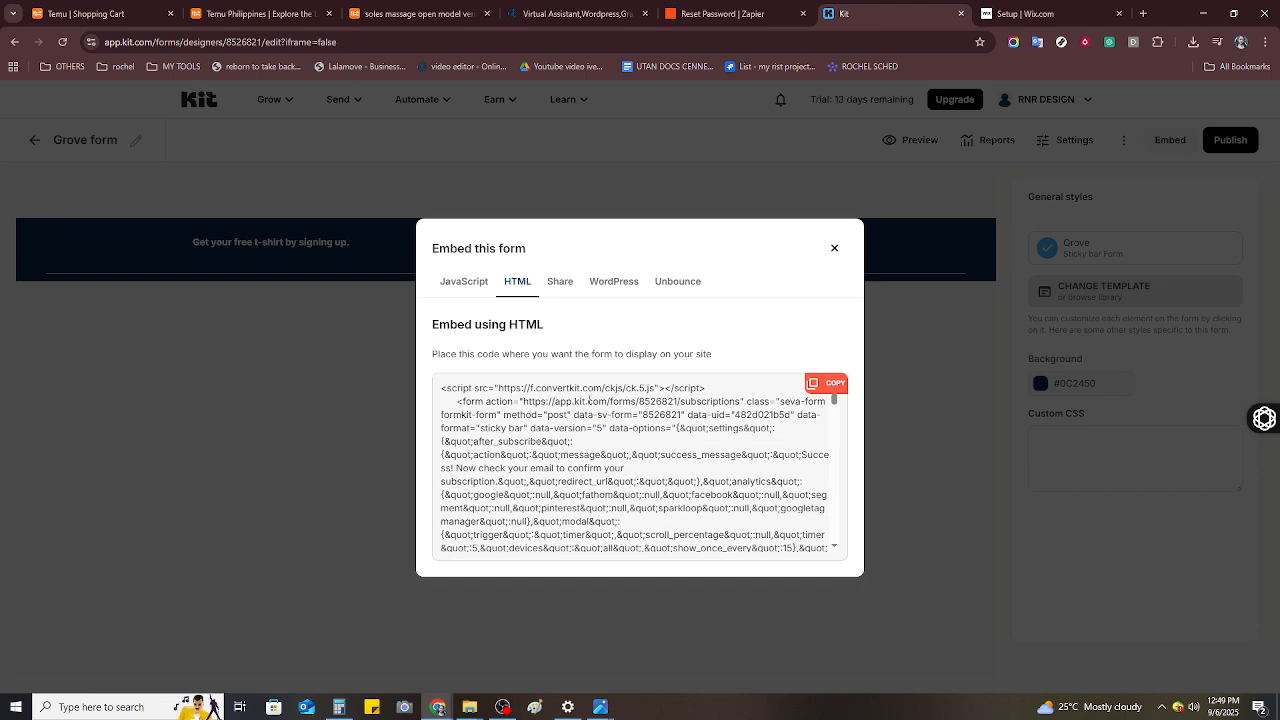
pyautogui.click(619, 285)
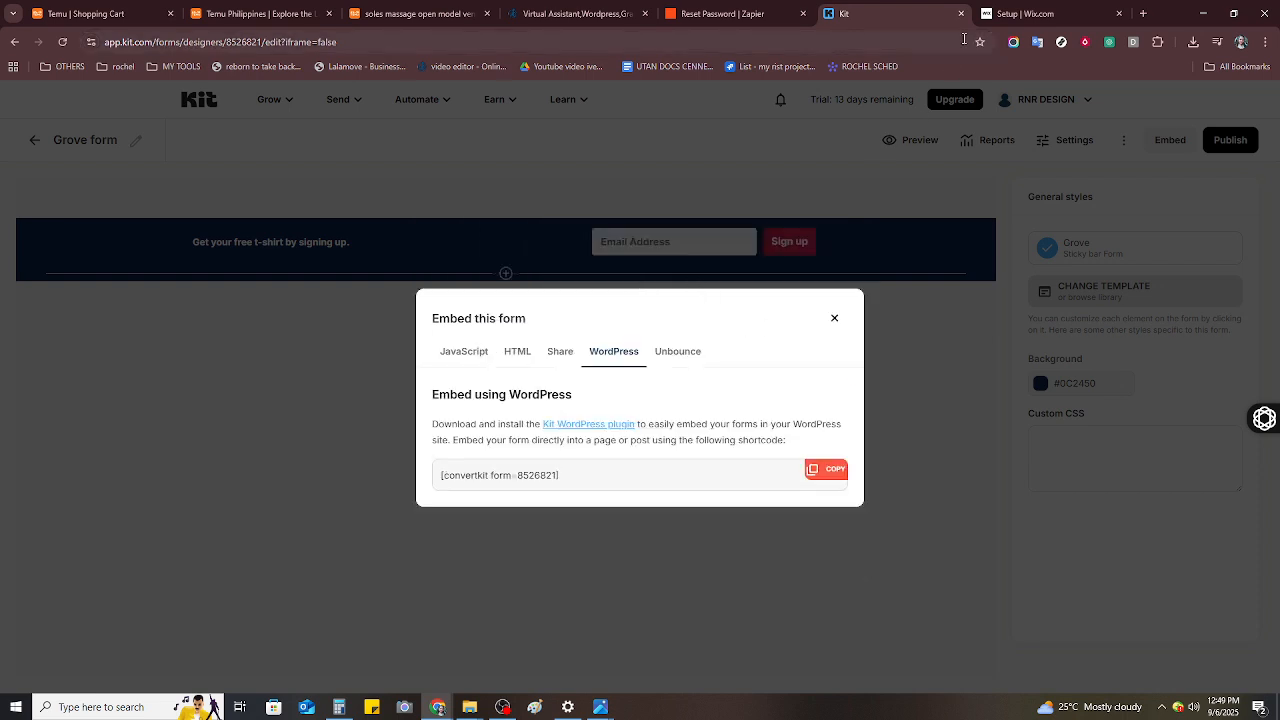
# - Switch to the Wix site dashboard, open the Automations page and look over its suggested and custom automations
pyautogui.click(1008, 14)
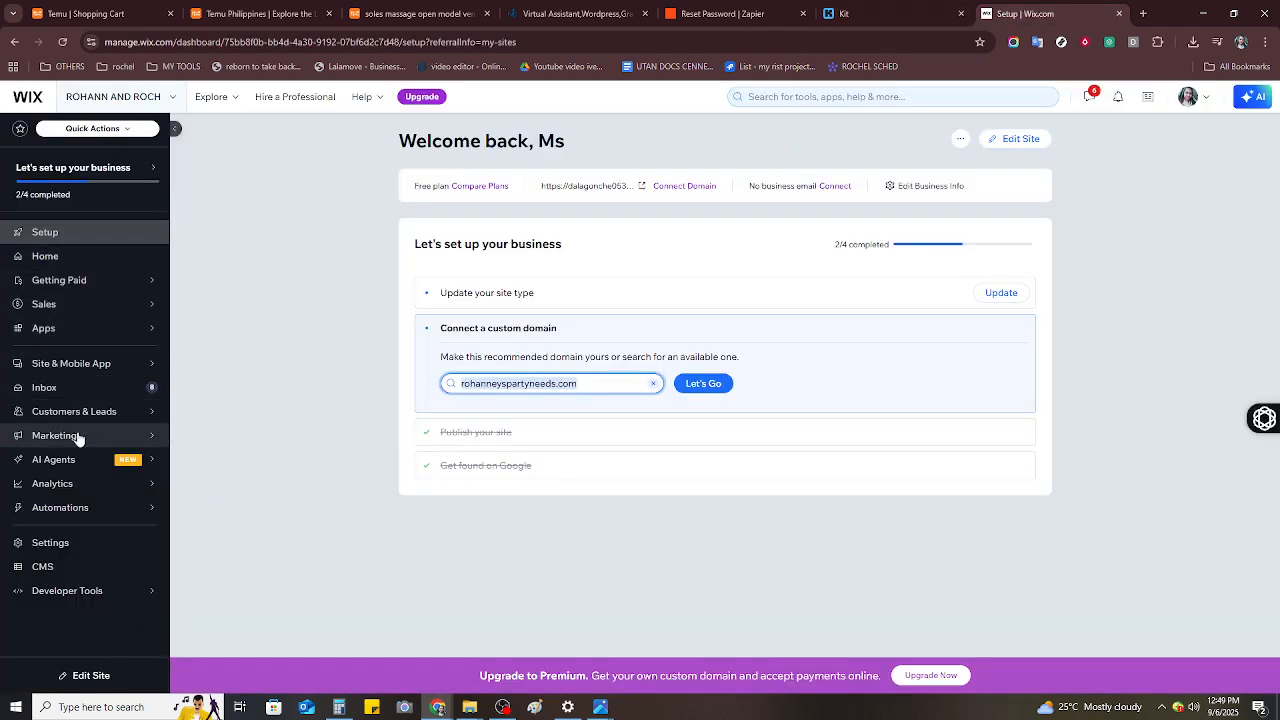
pyautogui.moveTo(78, 442)
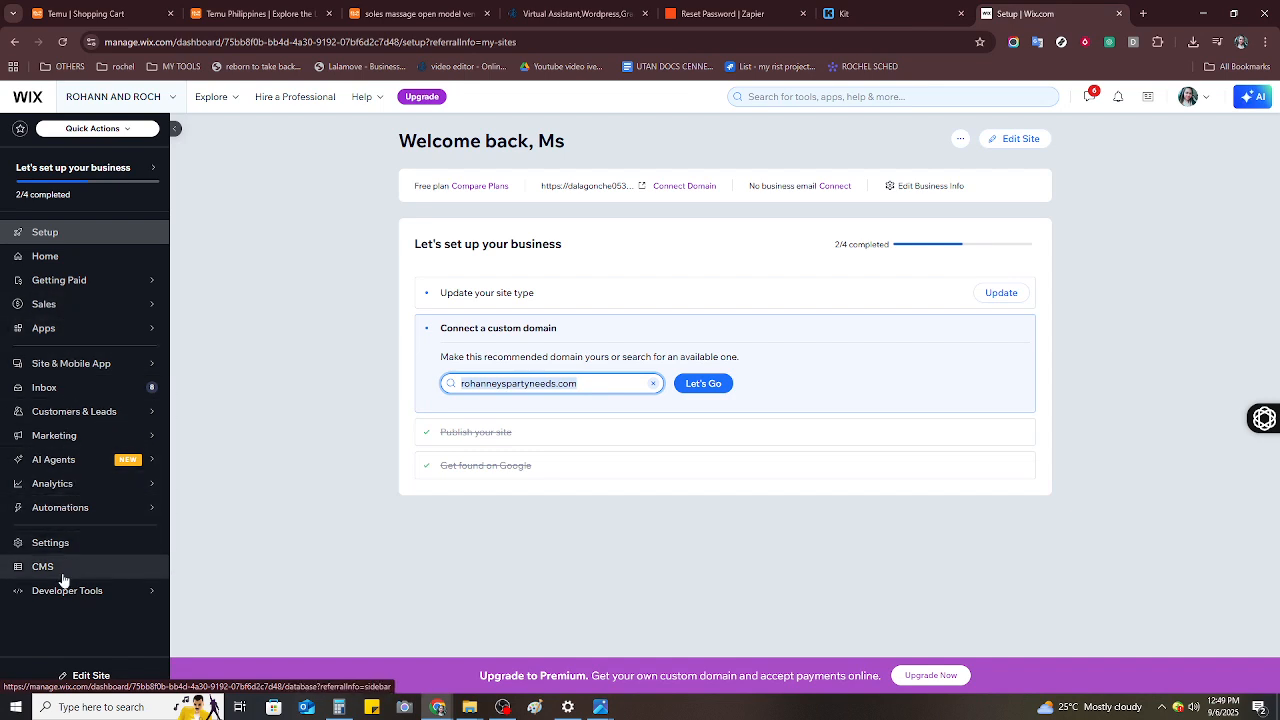
pyautogui.click(78, 513)
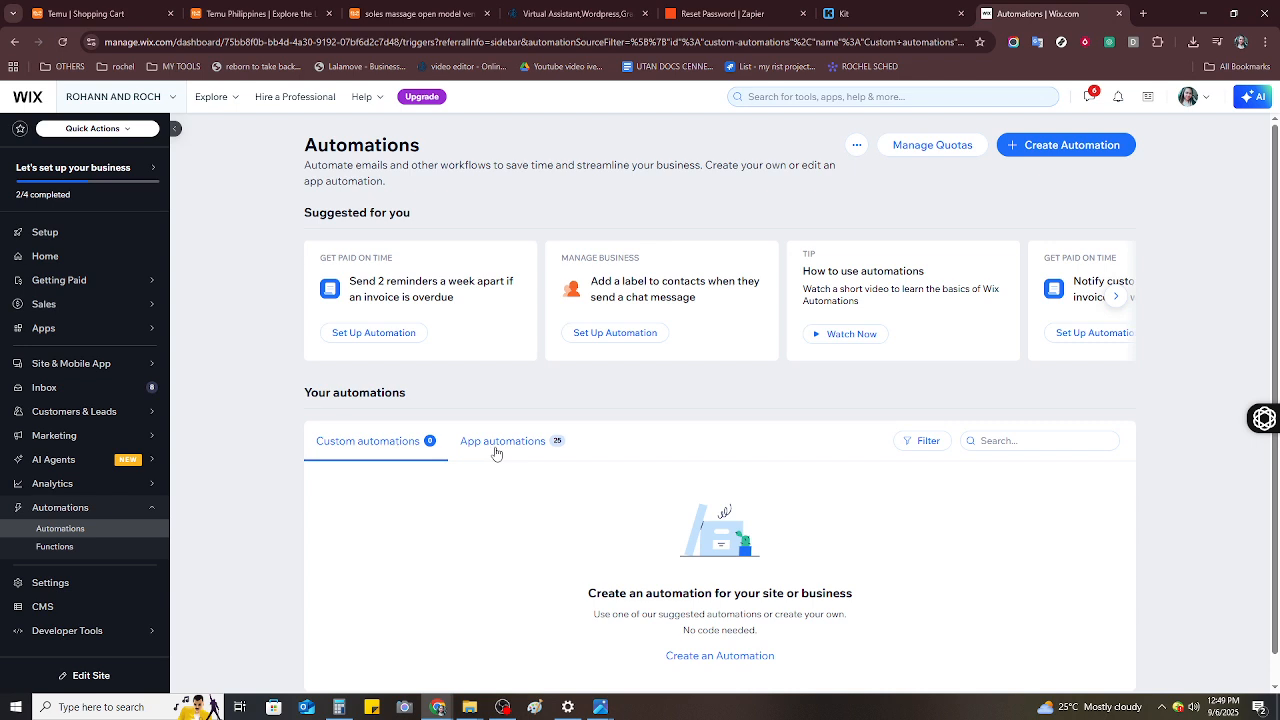
pyautogui.scroll(-1, 497, 455)
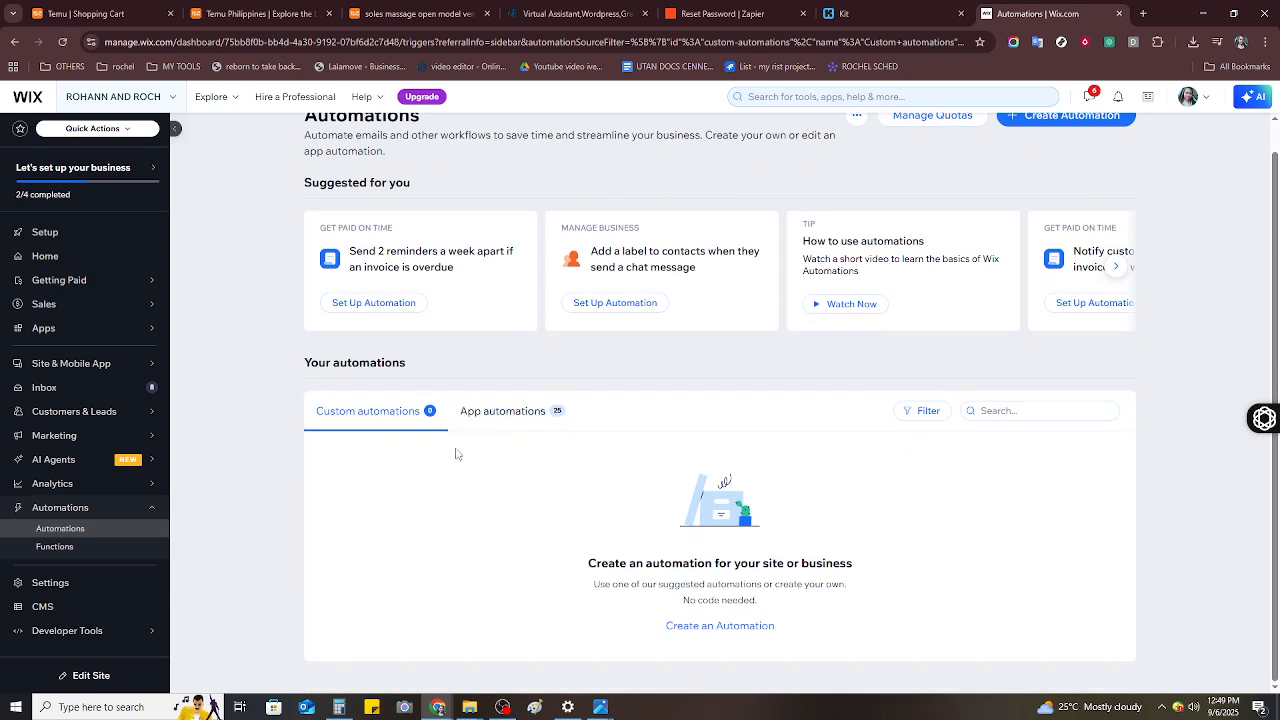
pyautogui.scroll(1, 456, 454)
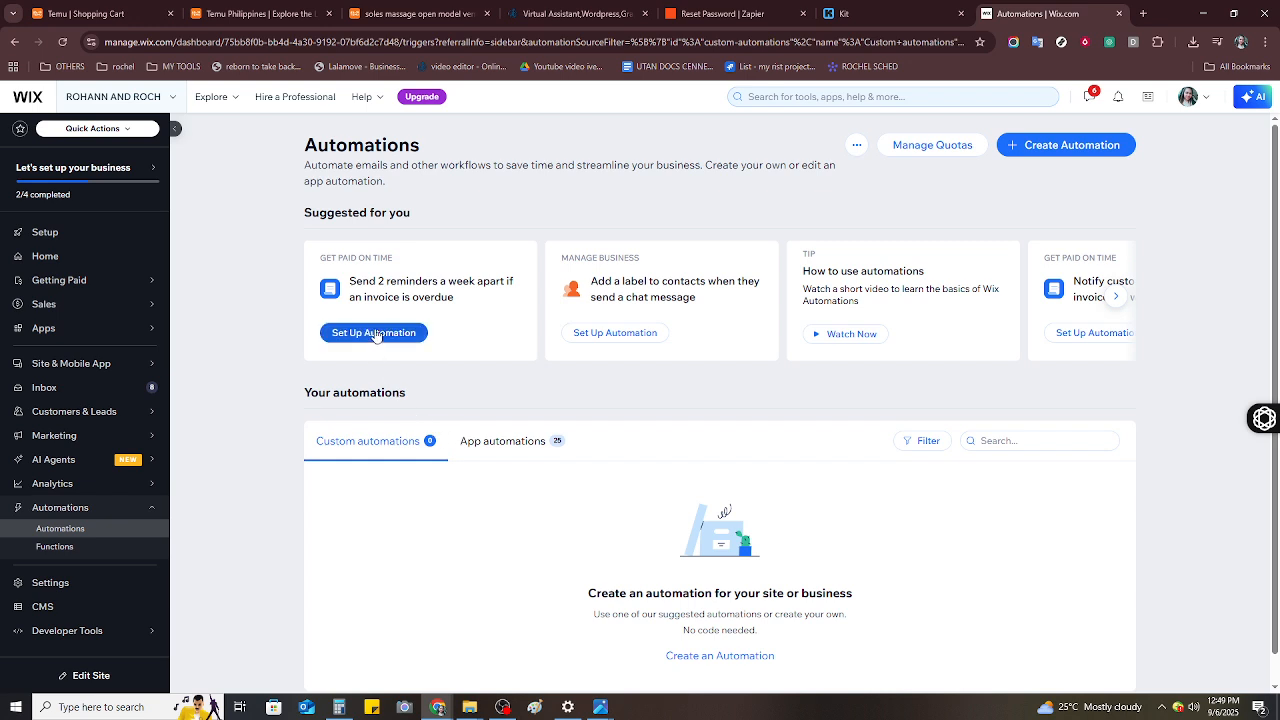
# - Copy the Grove form's WordPress embed shortcode in Kit and return to the Wix Automations page
pyautogui.click(916, 18)
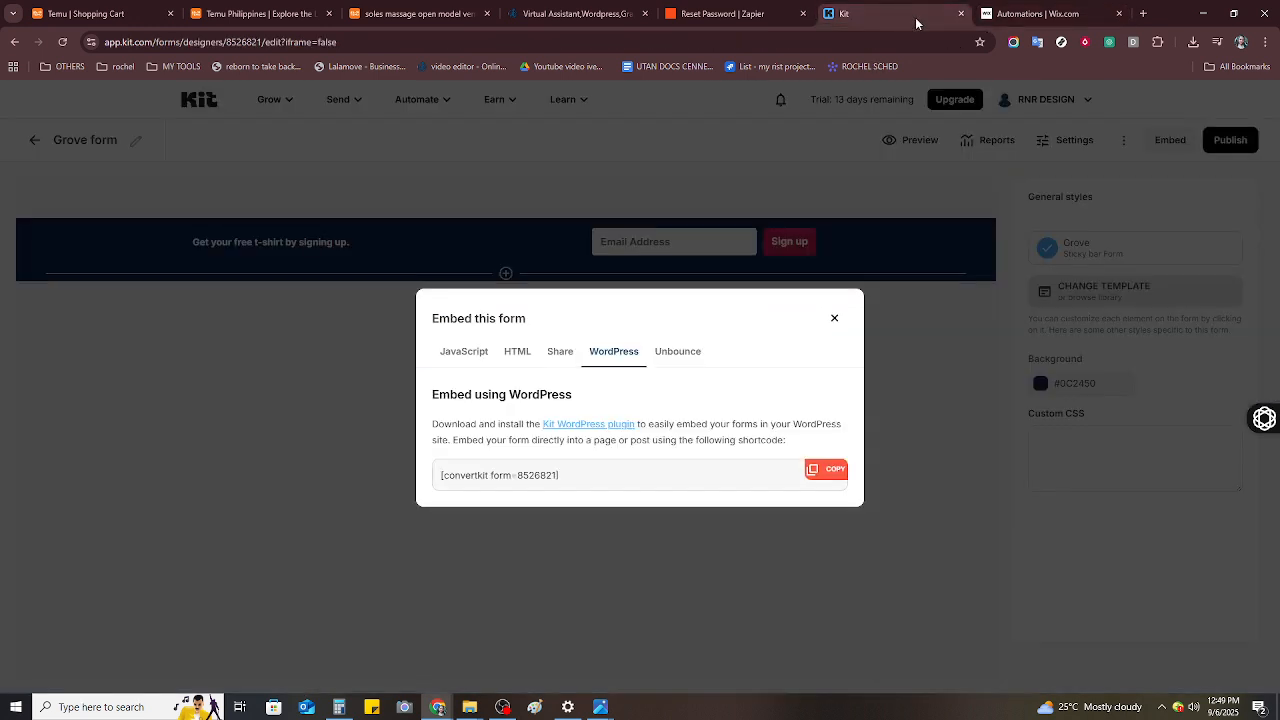
pyautogui.click(561, 364)
pyautogui.click(617, 372)
pyautogui.click(835, 474)
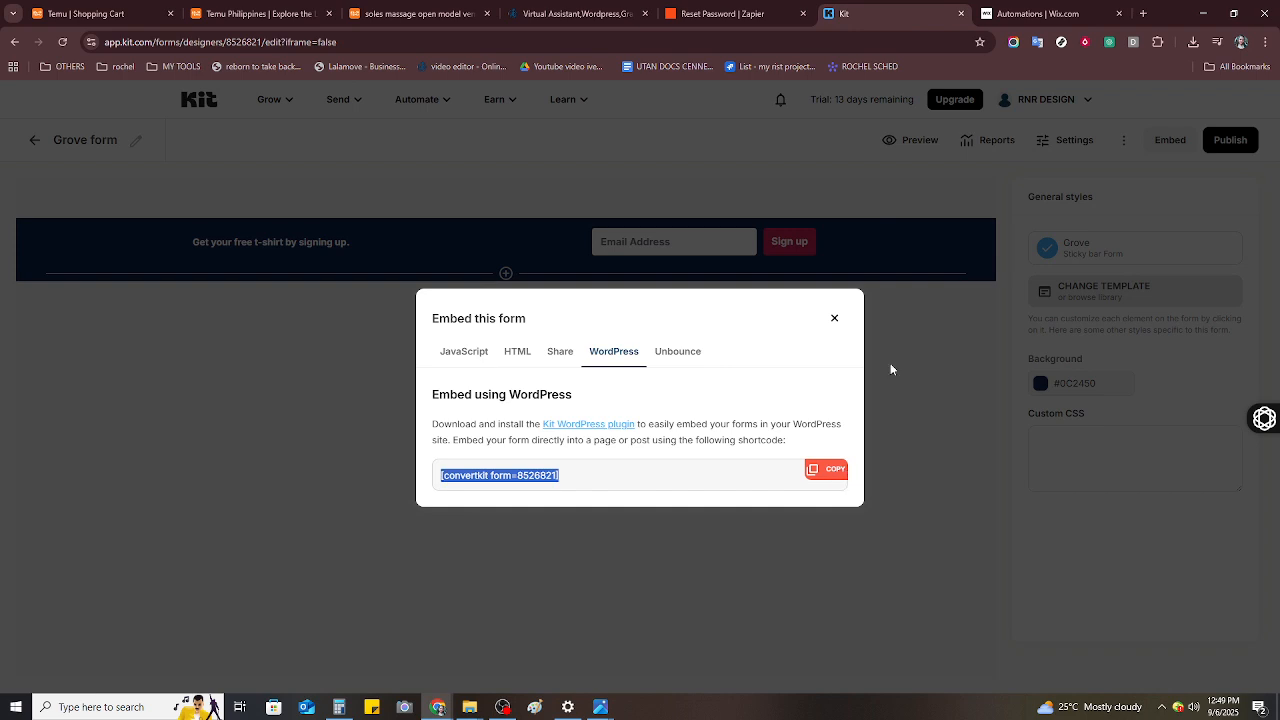
pyautogui.click(1050, 14)
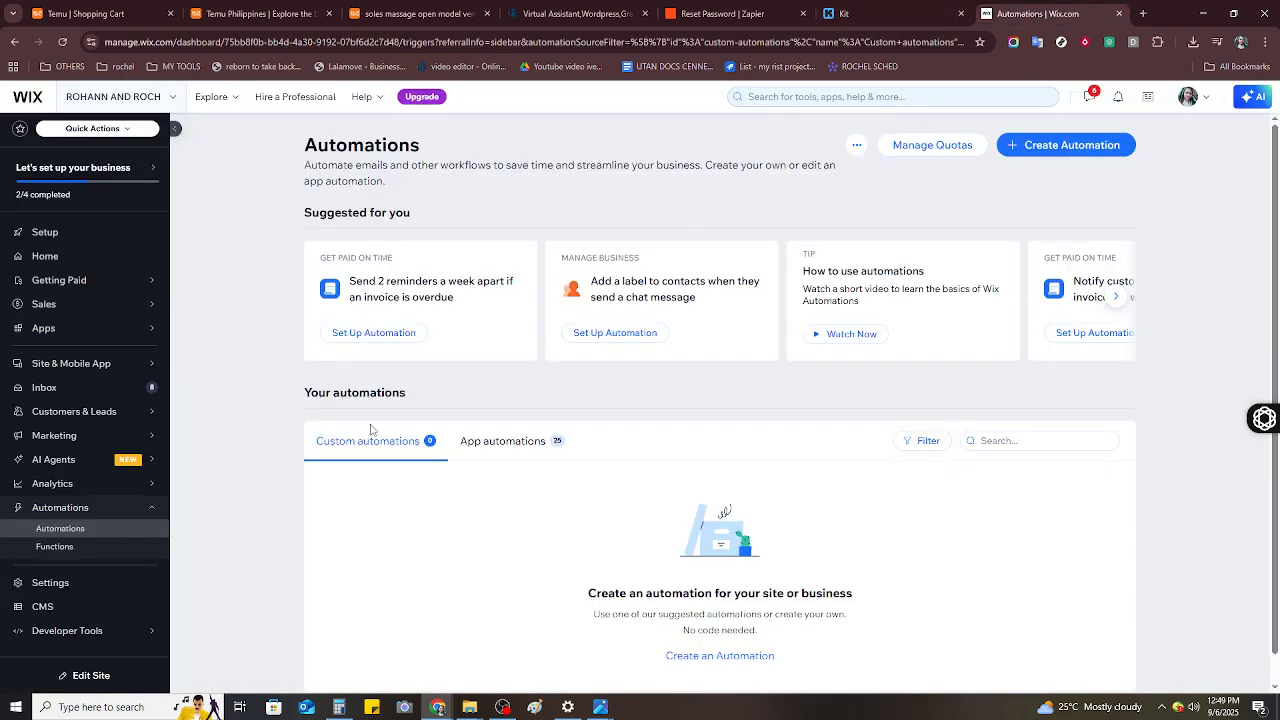